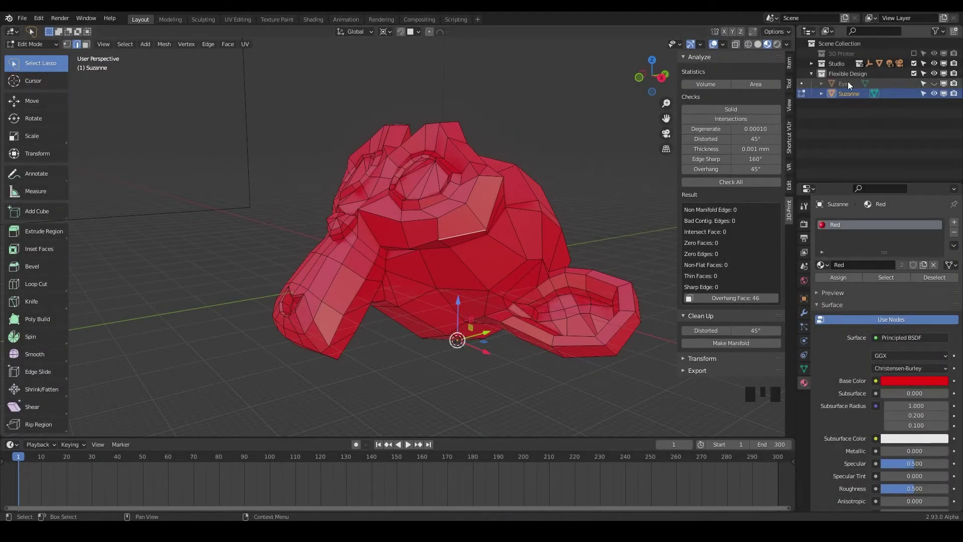
# Step: Unhide the Eyes object, edit it instead of Suzanne, and hide the Suzanne head
pyautogui.press('Tab')
pyautogui.press('Tab')
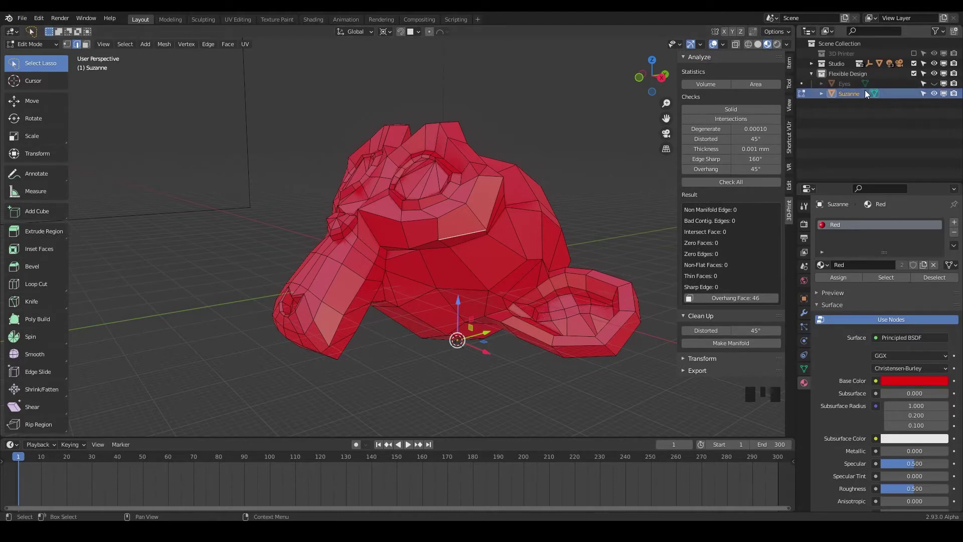
pyautogui.click(935, 83)
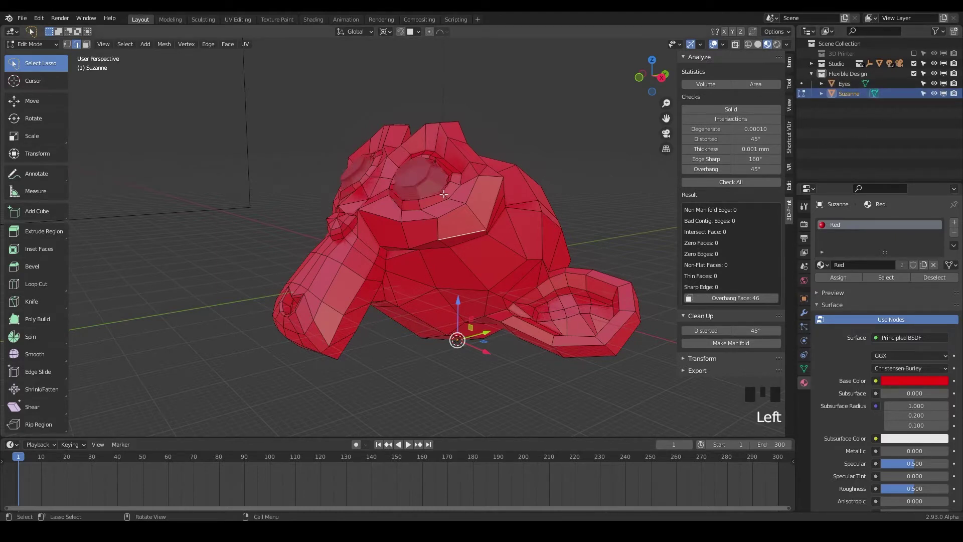
pyautogui.scroll(2, 444, 194)
pyautogui.keyDown('shift'); pyautogui.moveTo(411, 177); pyautogui.dragTo(416, 194, button='middle'); pyautogui.keyUp('shift')
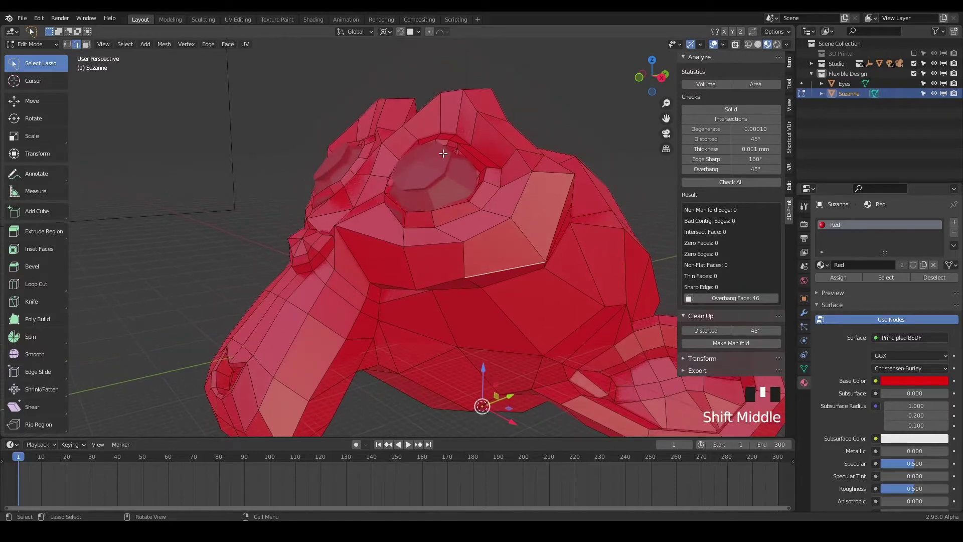
pyautogui.click(802, 84)
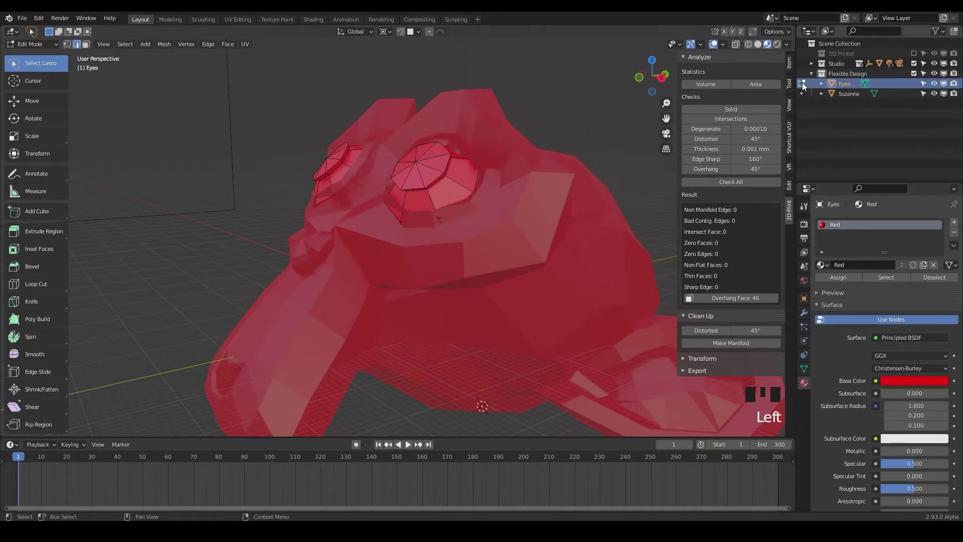
pyautogui.click(935, 94)
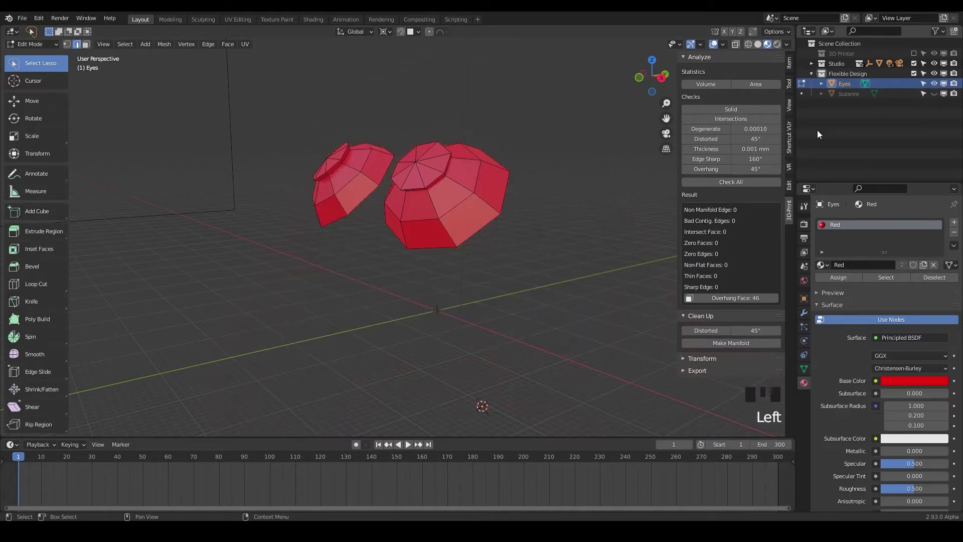
# Step: Run Check All on the eyes and select the 16 non-manifold edges
pyautogui.moveTo(447, 216); pyautogui.dragTo(394, 214, button='middle')
pyautogui.scroll(2, 394, 214)
pyautogui.doubleClick(711, 182)
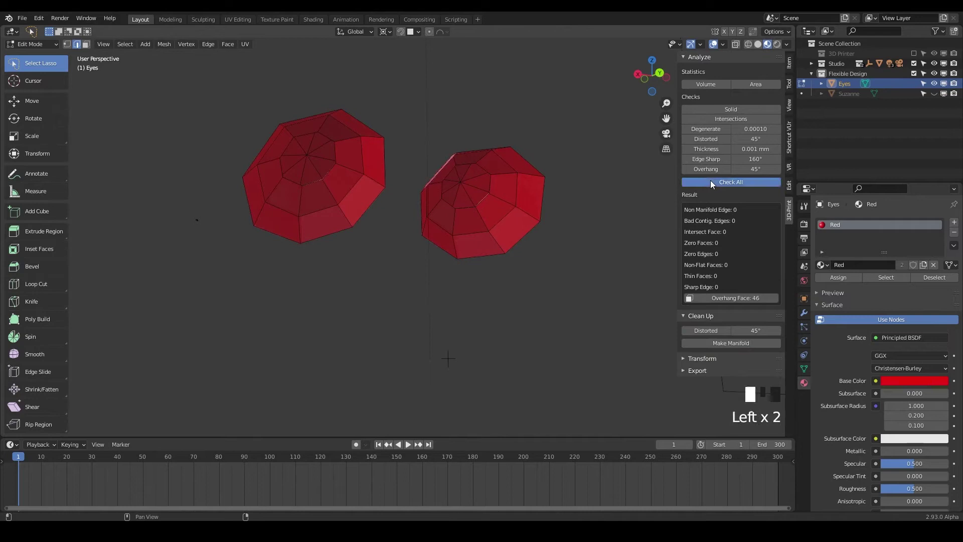
pyautogui.click(751, 210)
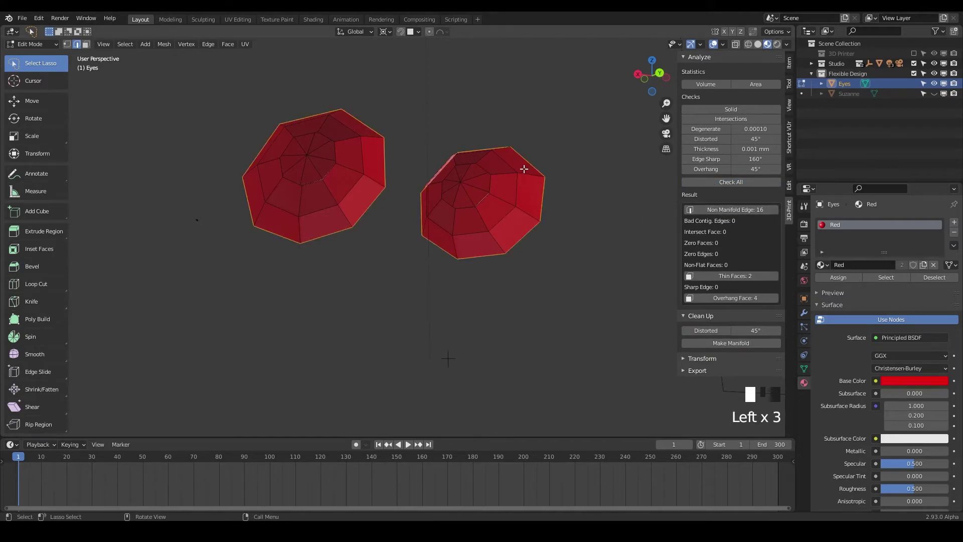
# Step: Orbit around the eyes to inspect the holes bordered by the selected open edges
pyautogui.moveTo(523, 165); pyautogui.dragTo(501, 173, button='middle')
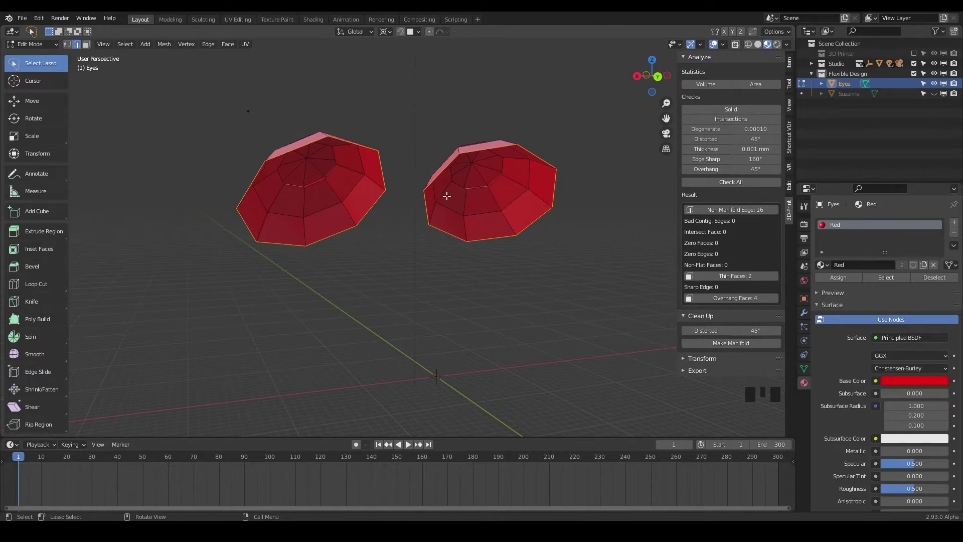
pyautogui.moveTo(483, 168); pyautogui.dragTo(560, 160, button='middle')
pyautogui.scroll(3, 455, 181)
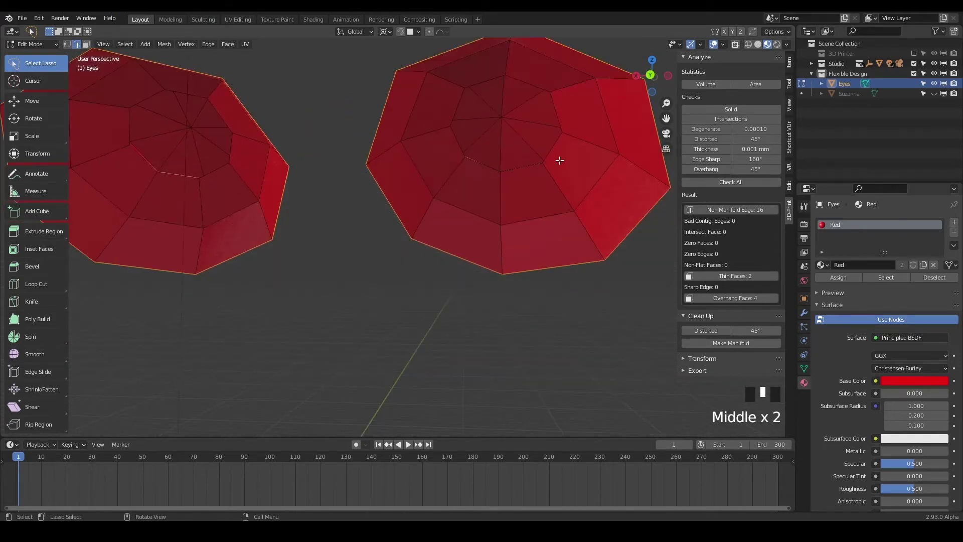
pyautogui.moveTo(610, 177); pyautogui.dragTo(574, 177, button='middle')
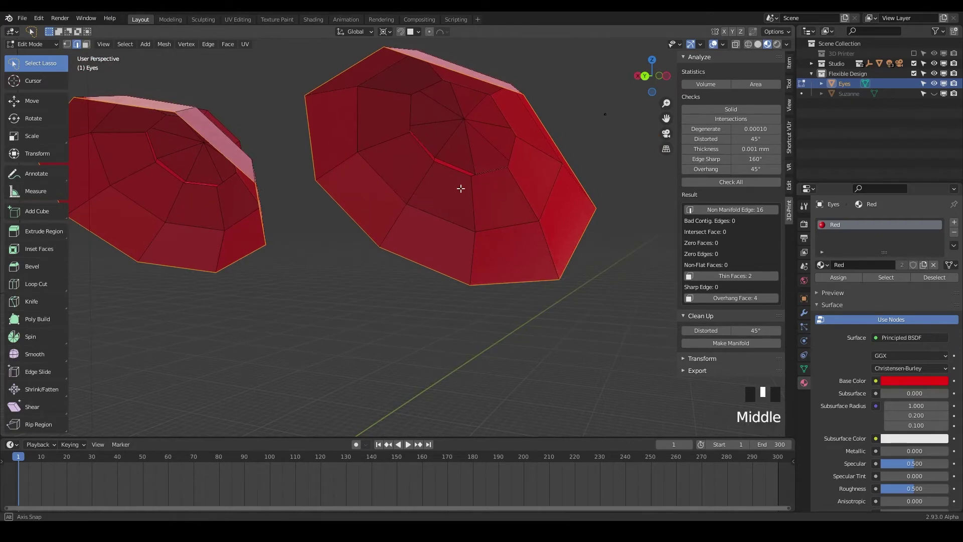
pyautogui.moveTo(458, 189); pyautogui.dragTo(452, 248, button='middle')
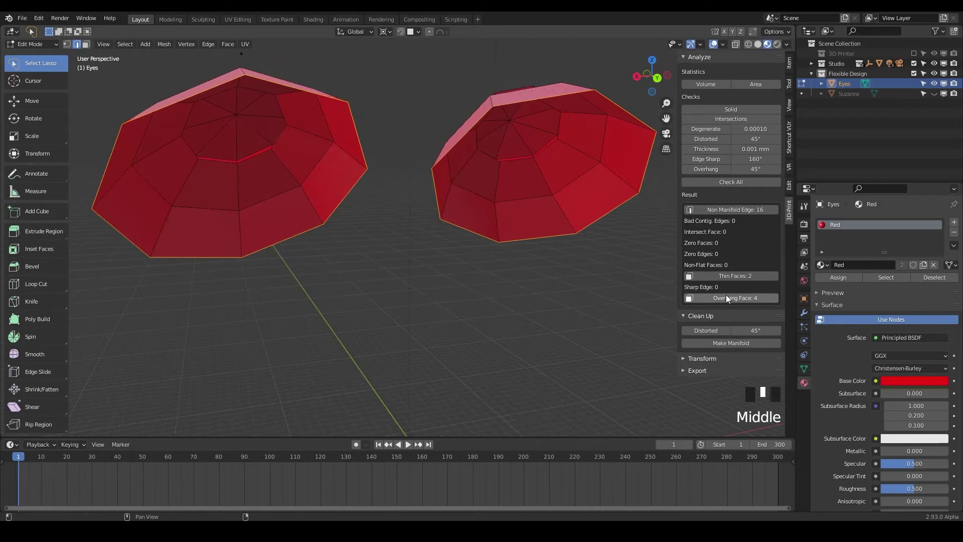
# Step: Apply Make Manifold to fill both eye holes and recheck, confirming 0 non-manifold edges
pyautogui.click(724, 342)
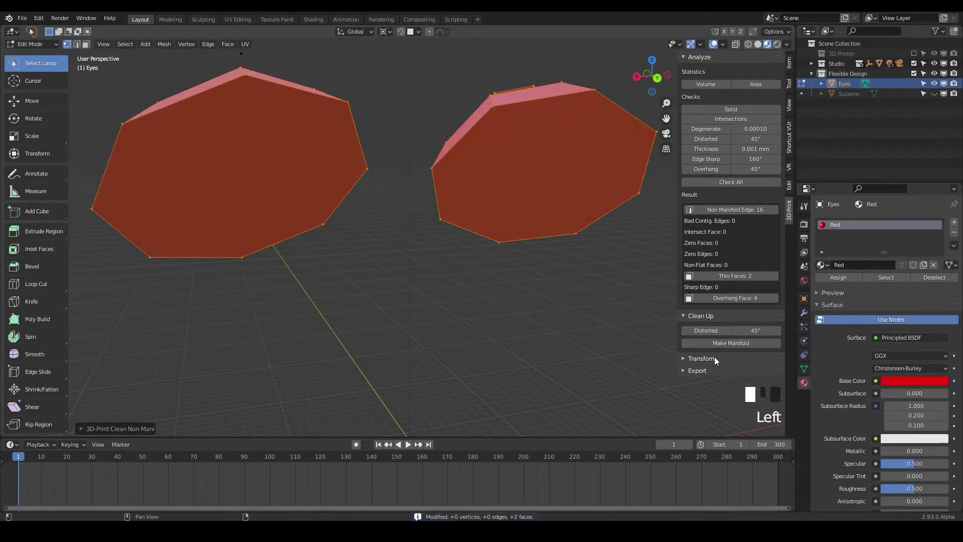
pyautogui.moveTo(520, 222); pyautogui.dragTo(542, 219, button='middle')
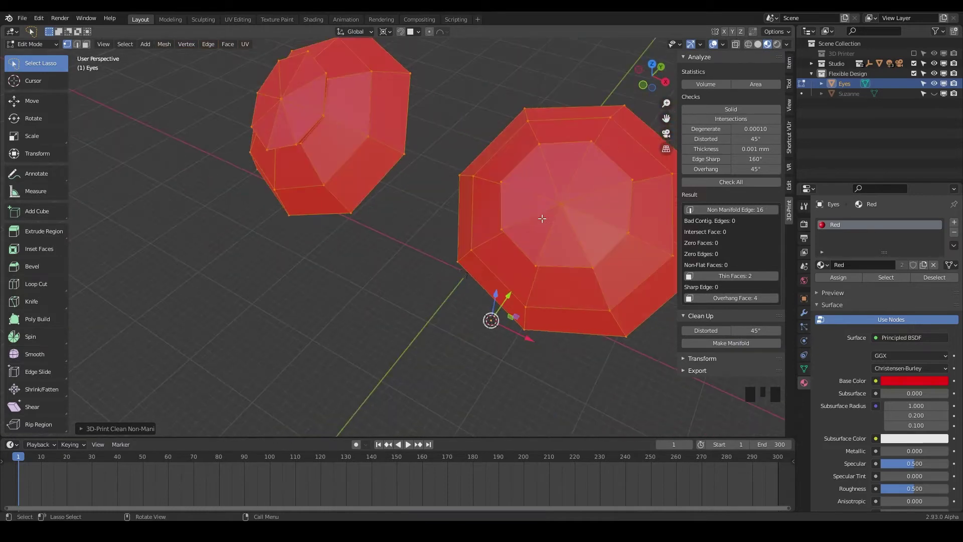
pyautogui.click(739, 183)
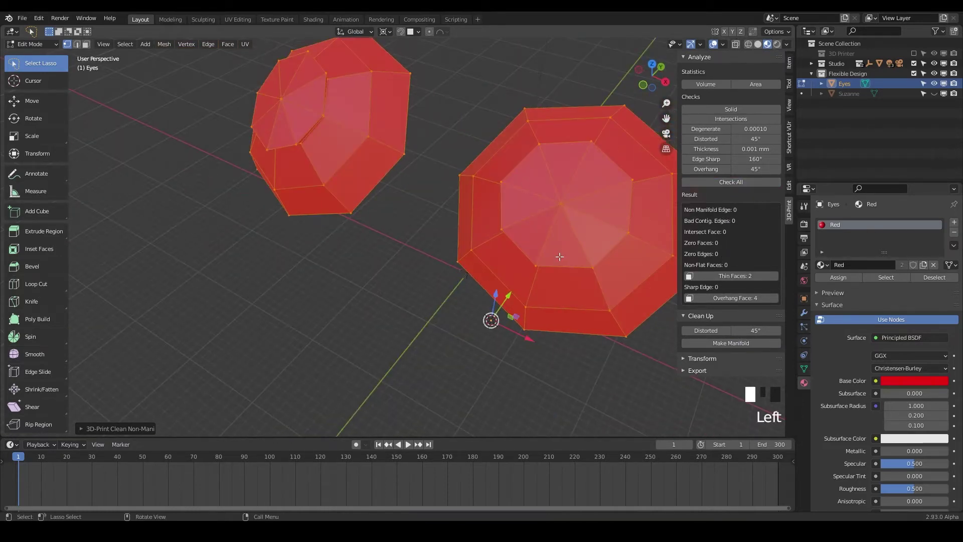
pyautogui.moveTo(527, 211); pyautogui.dragTo(401, 196, button='middle')
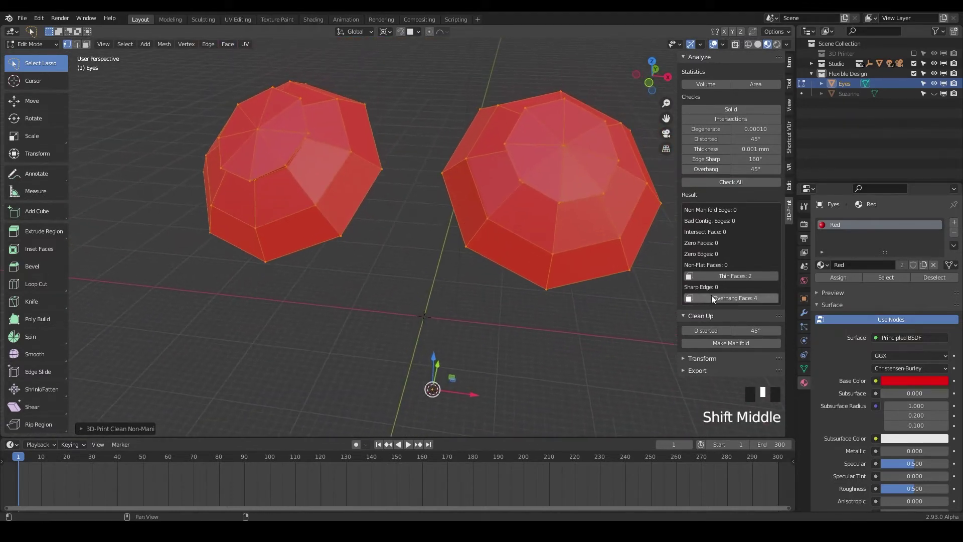
# Step: Select and frame the thin faces, then draw an annotation circle around the thin spike
pyautogui.click(736, 276)
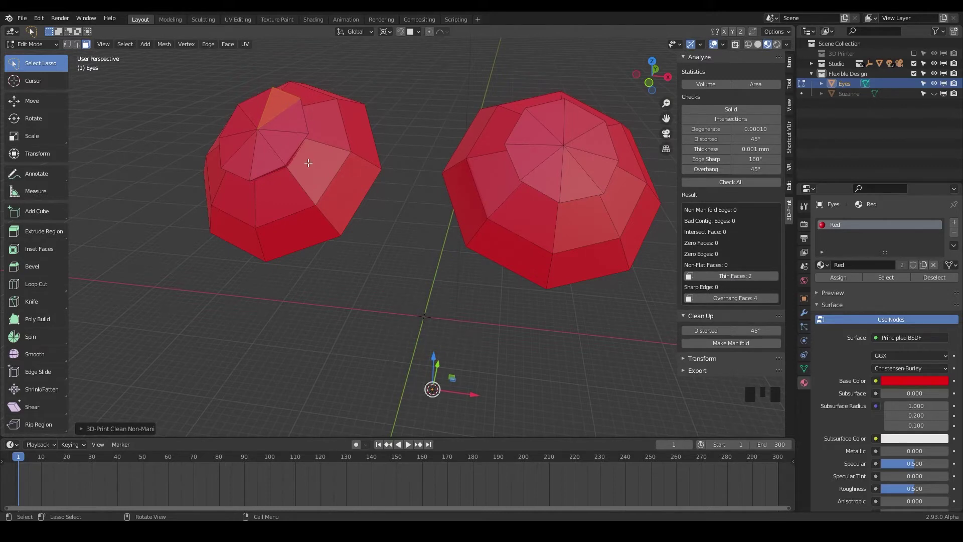
pyautogui.press('KP_Decimal')
pyautogui.moveTo(359, 200); pyautogui.dragTo(282, 169, button='middle')
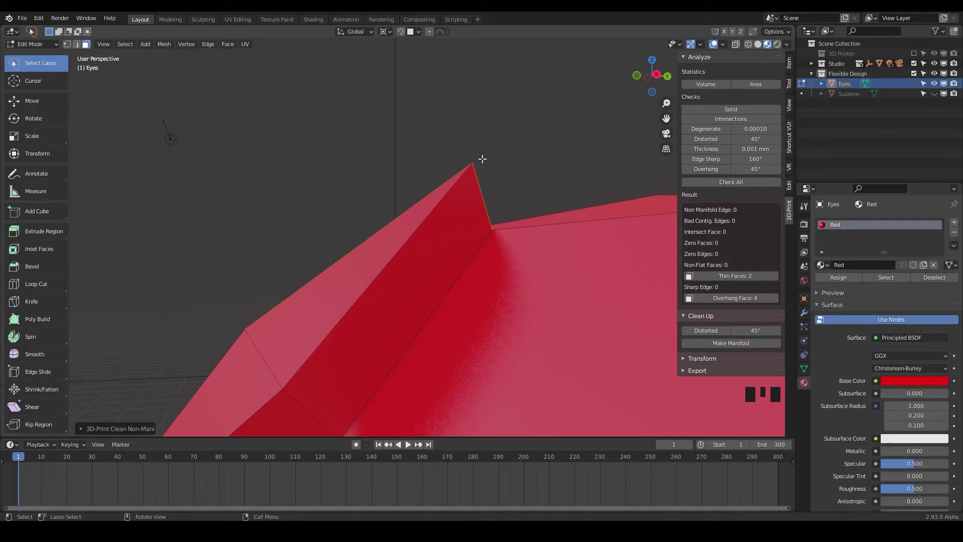
pyautogui.click(28, 175)
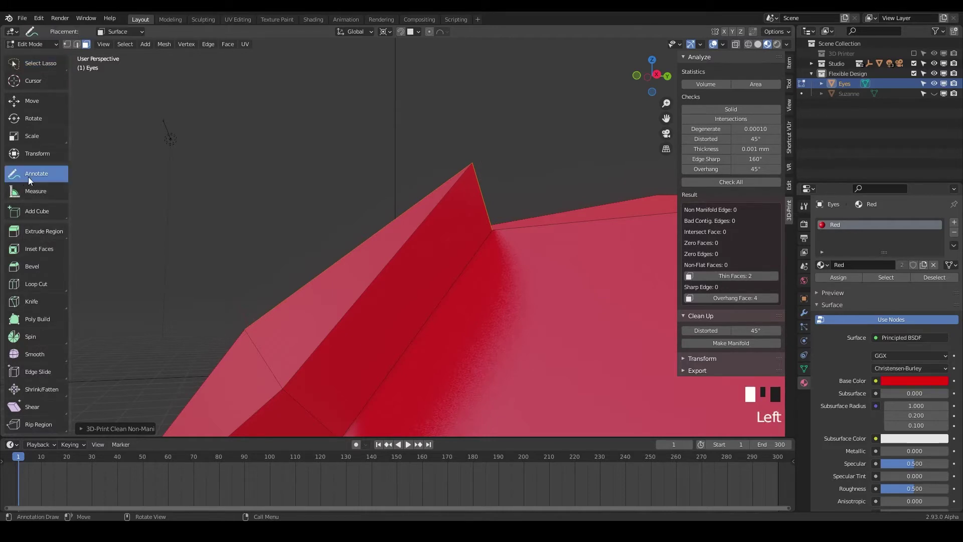
pyautogui.moveTo(483, 146); pyautogui.dragTo(435, 150)
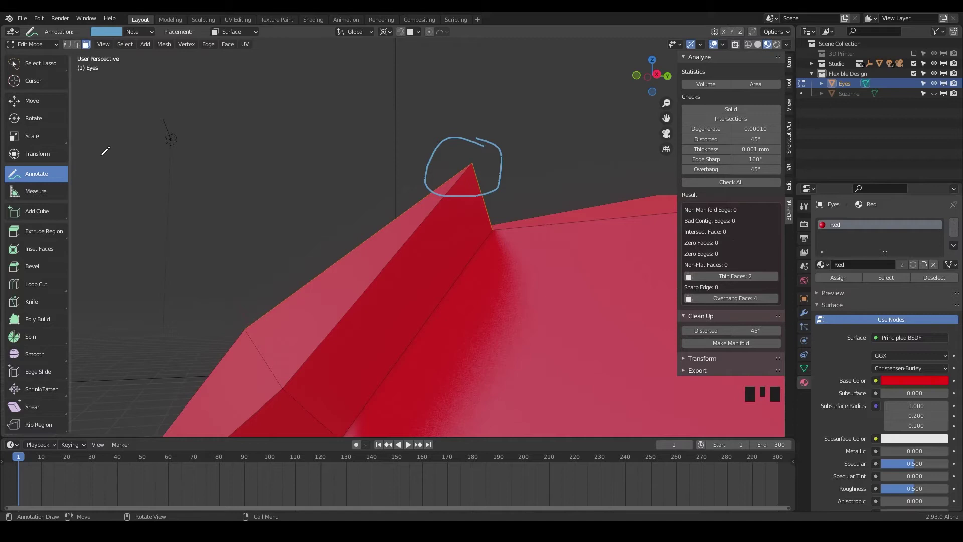
# Step: Undo the annotation and lower the spike's peak edge along Z to flatten it
pyautogui.hotkey('ctrl', 'z')
pyautogui.click(40, 63)
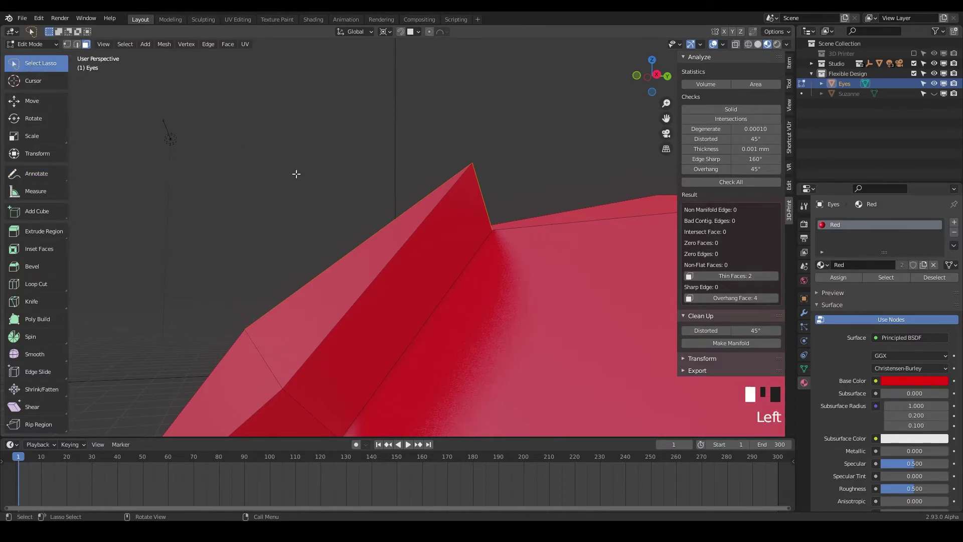
pyautogui.moveTo(385, 195); pyautogui.dragTo(430, 227, button='middle')
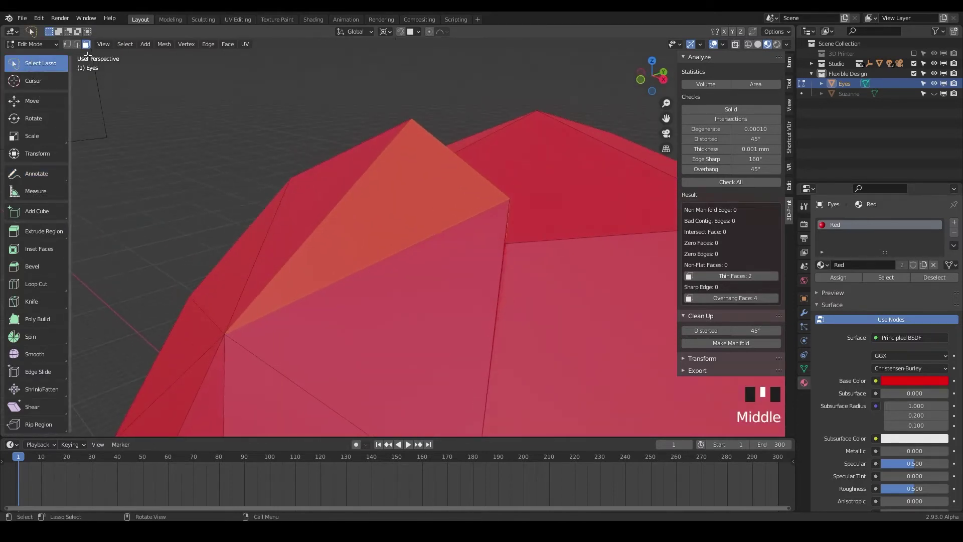
pyautogui.press('2')
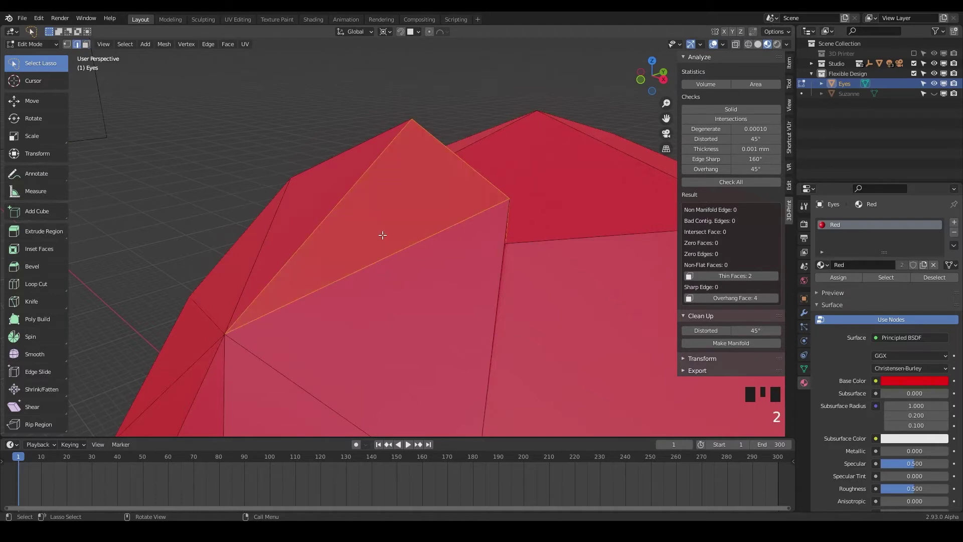
pyautogui.click(450, 158)
pyautogui.moveTo(452, 151); pyautogui.dragTo(497, 184, button='middle')
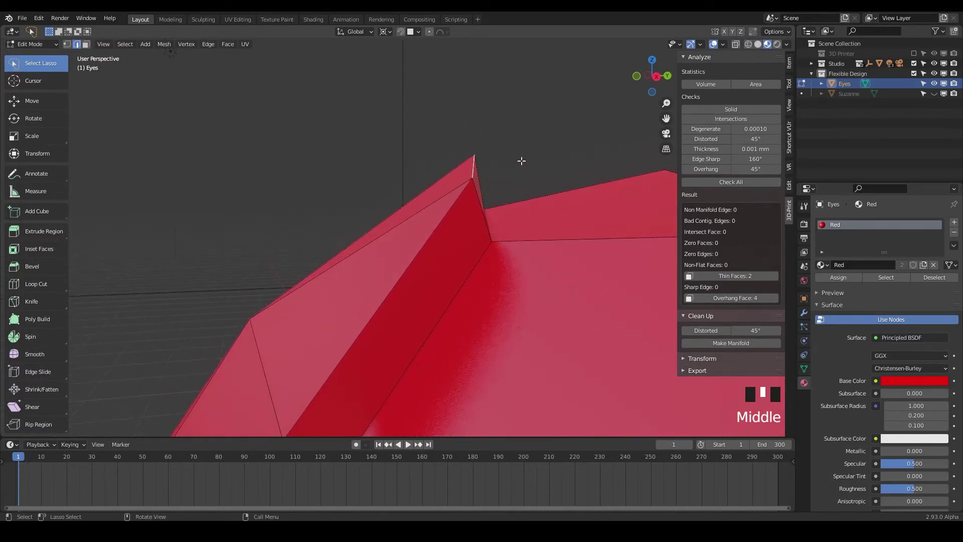
pyautogui.press('g')
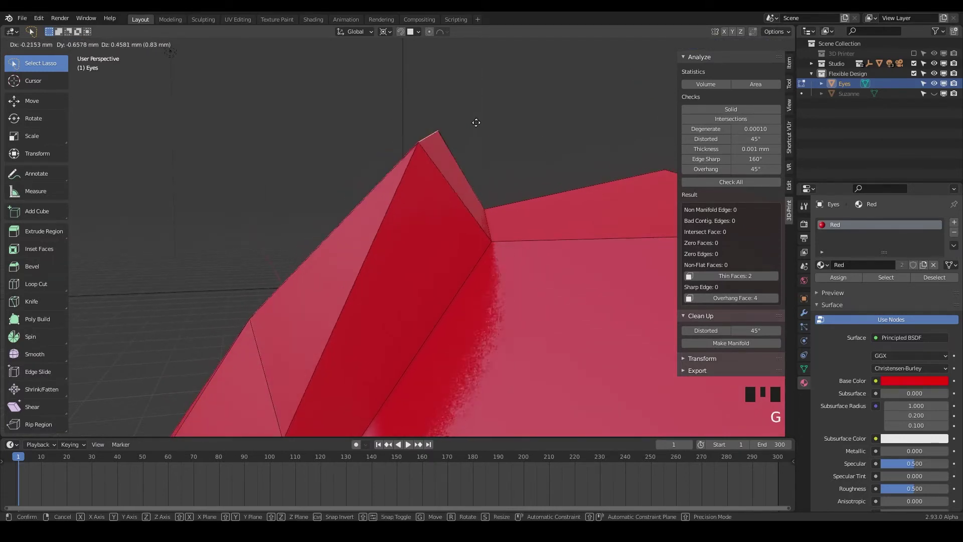
pyautogui.press('z')
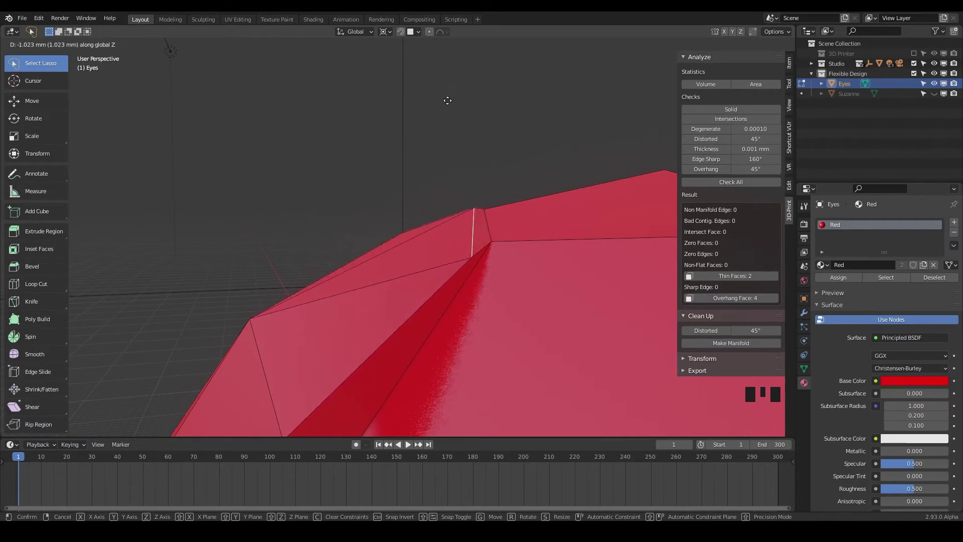
pyautogui.click(448, 66)
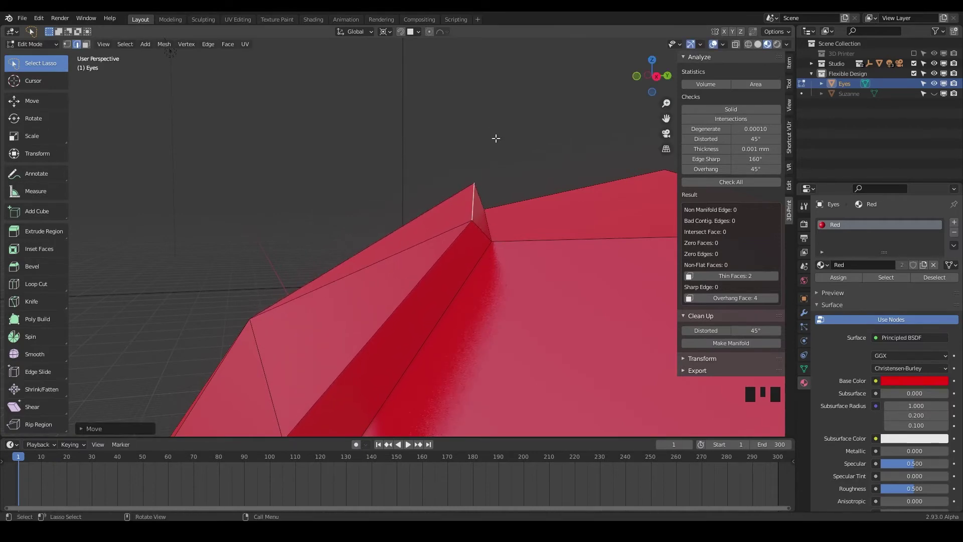
pyautogui.moveTo(456, 189); pyautogui.dragTo(494, 202, button='middle')
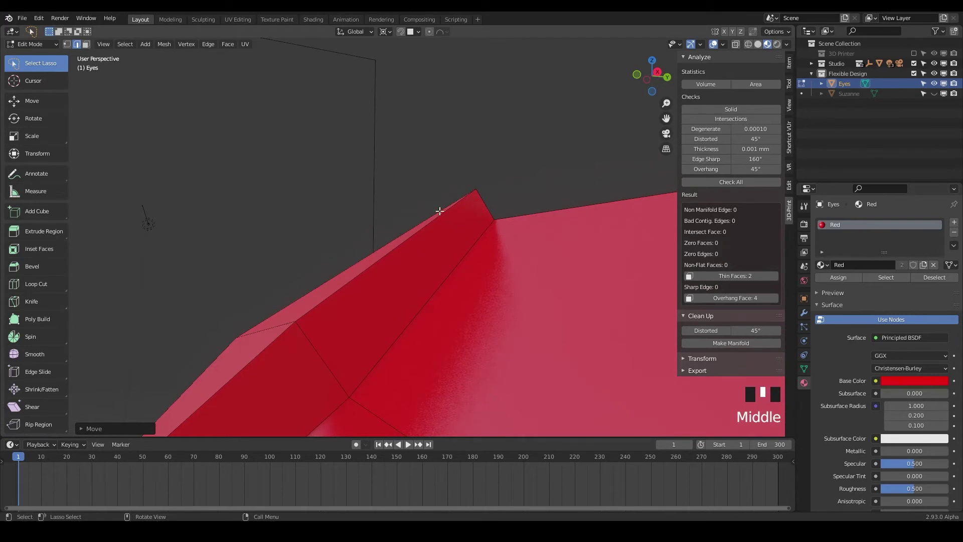
# Step: Rerun the 3D-Print checks to confirm 0 thin faces remain
pyautogui.click(712, 183)
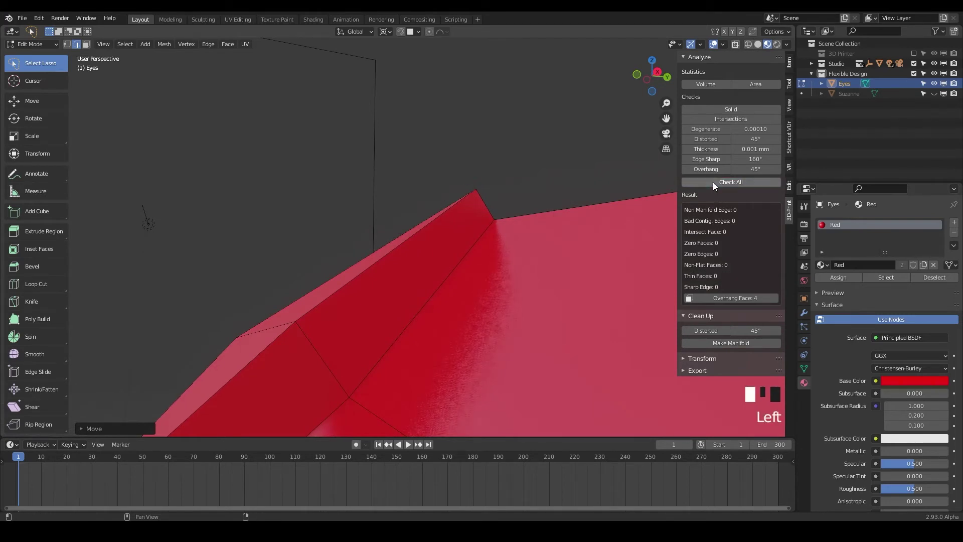
pyautogui.moveTo(505, 230)
pyautogui.mouseDown(button='middle')
pyautogui.moveTo(484, 243)
pyautogui.moveTo(438, 208)
pyautogui.moveTo(452, 256)
pyautogui.moveTo(437, 224)
pyautogui.moveTo(415, 247)
pyautogui.moveTo(514, 245)
pyautogui.mouseUp(button='middle')
pyautogui.scroll(-6, 483, 243)
pyautogui.scroll(-2, 446, 262)
# Step: Run Check All, select the 4 overhang faces, and zoom in on one eye's rim
pyautogui.click(739, 182)
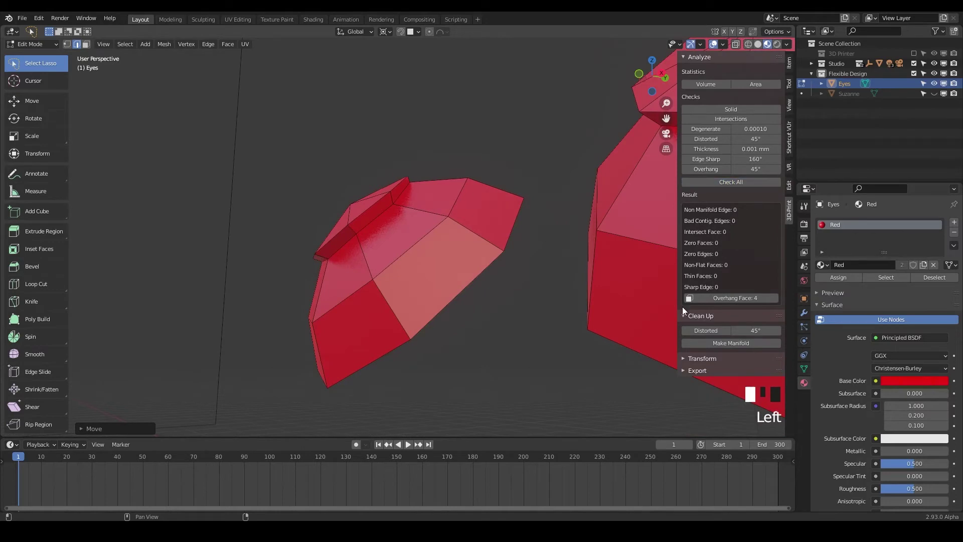
pyautogui.click(740, 297)
pyautogui.moveTo(411, 261); pyautogui.dragTo(389, 289, button='middle')
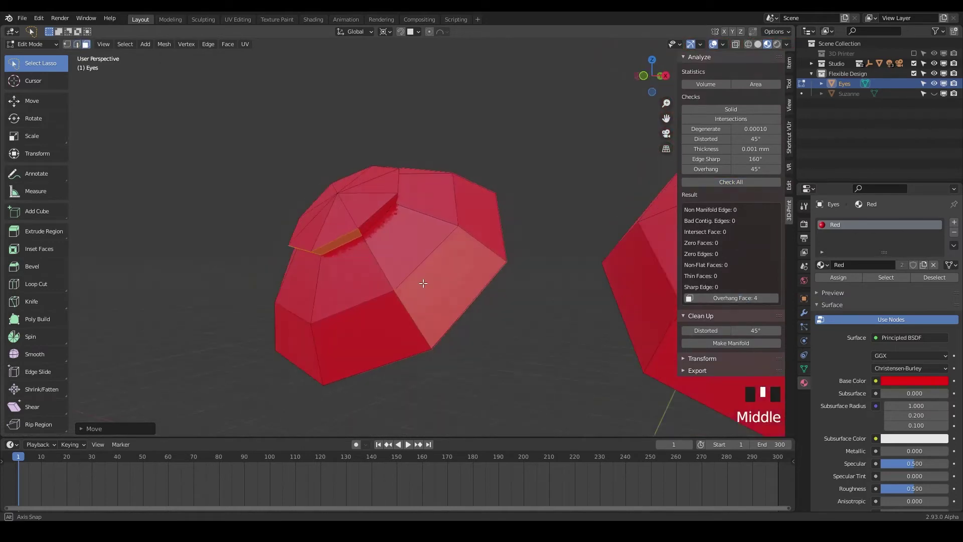
pyautogui.scroll(-4, 389, 288)
pyautogui.keyDown('shift'); pyautogui.moveTo(466, 275); pyautogui.dragTo(429, 274, button='middle'); pyautogui.keyUp('shift')
pyautogui.scroll(2, 451, 293)
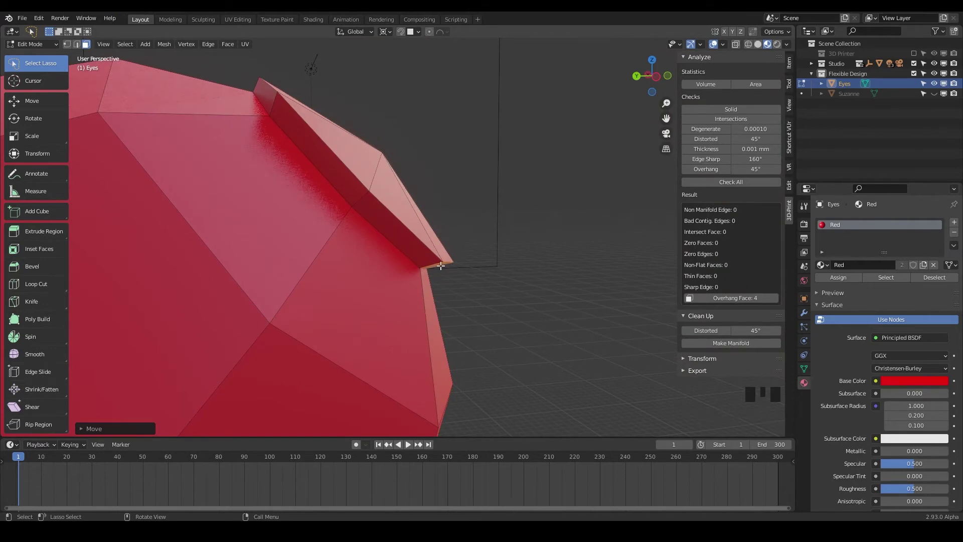
pyautogui.moveTo(452, 269); pyautogui.dragTo(352, 233, button='middle')
pyautogui.scroll(-5, 446, 269)
pyautogui.scroll(5, 436, 271)
# Step: Select the top edge of one eye's cap rim and move it
pyautogui.click(352, 233)
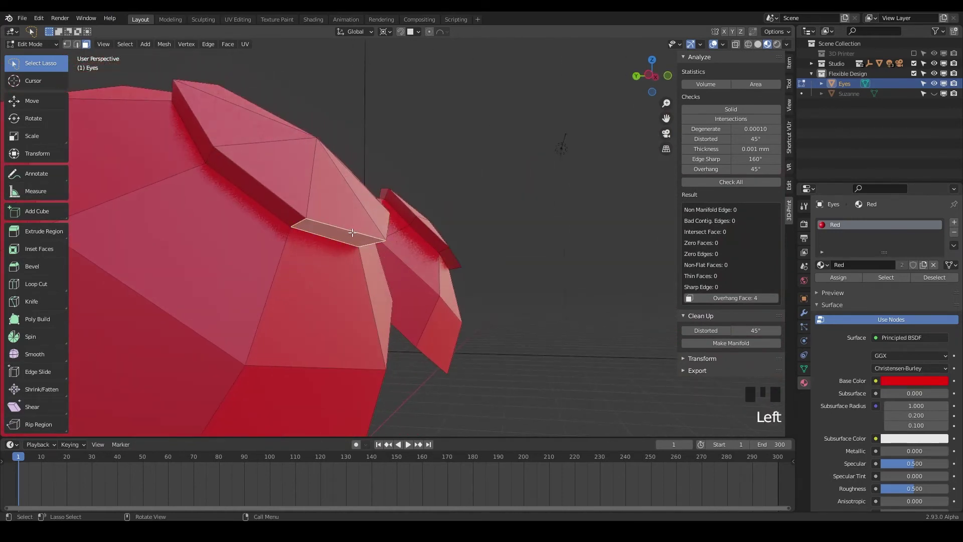
pyautogui.press('2')
pyautogui.click(338, 226)
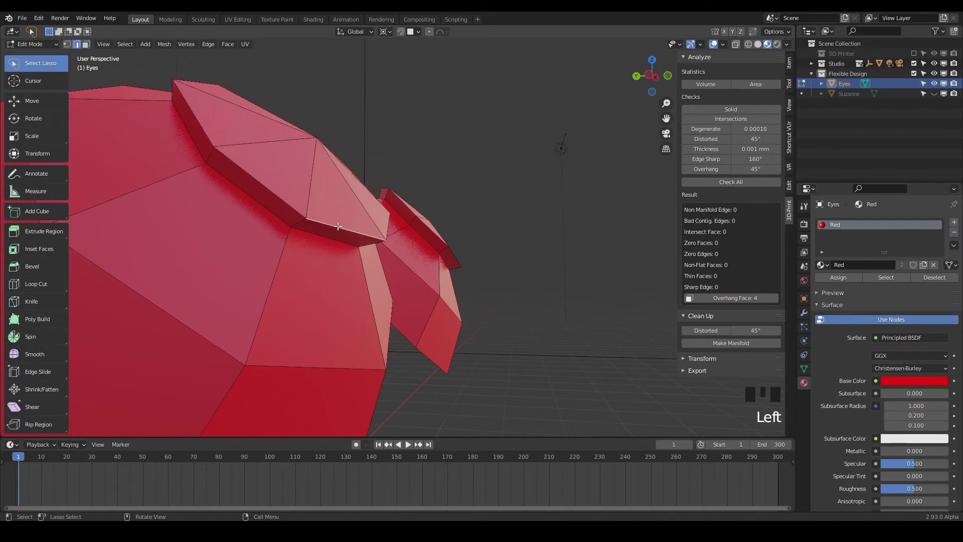
pyautogui.press('g')
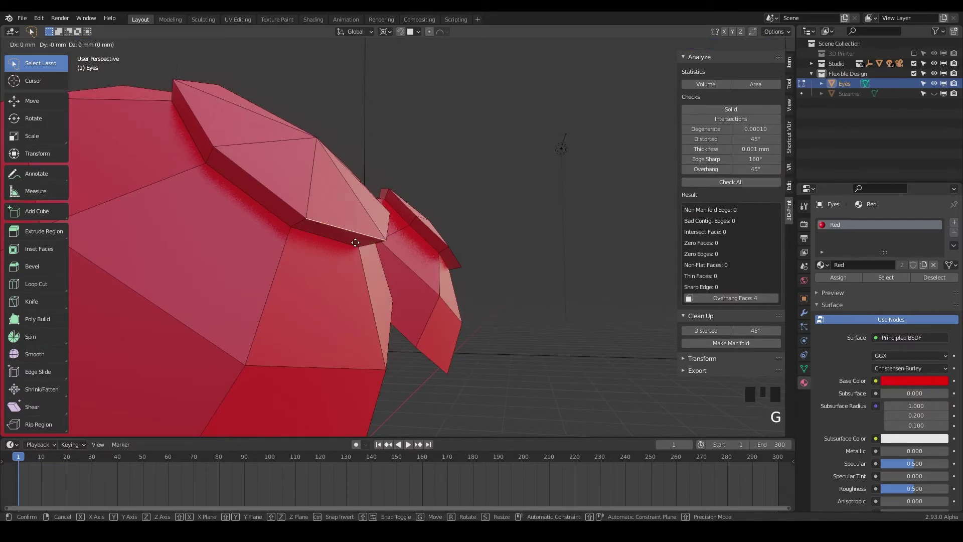
pyautogui.click(351, 236)
pyautogui.moveTo(352, 236); pyautogui.dragTo(706, 227, button='middle')
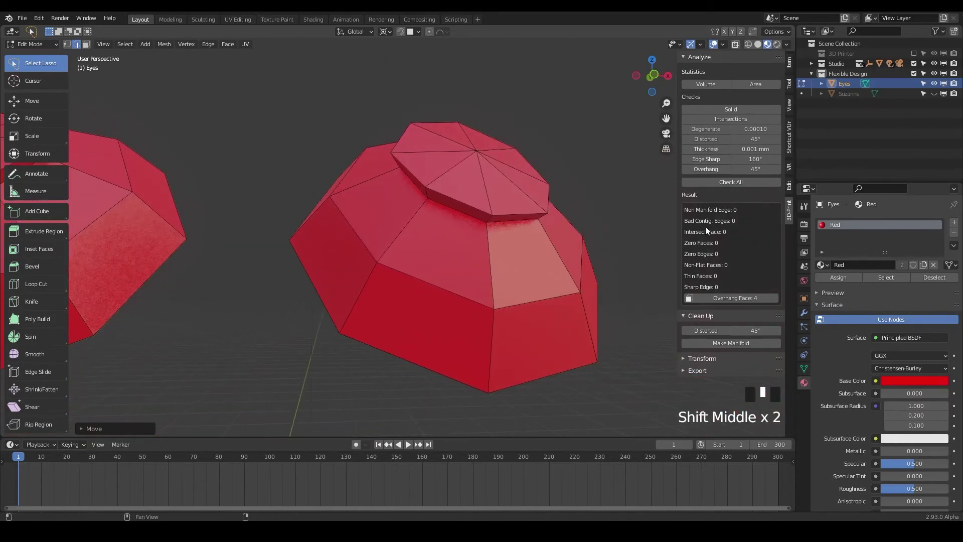
# Step: Select the overhang faces and zoom in on the cap's underside
pyautogui.doubleClick(735, 303)
pyautogui.click(733, 299)
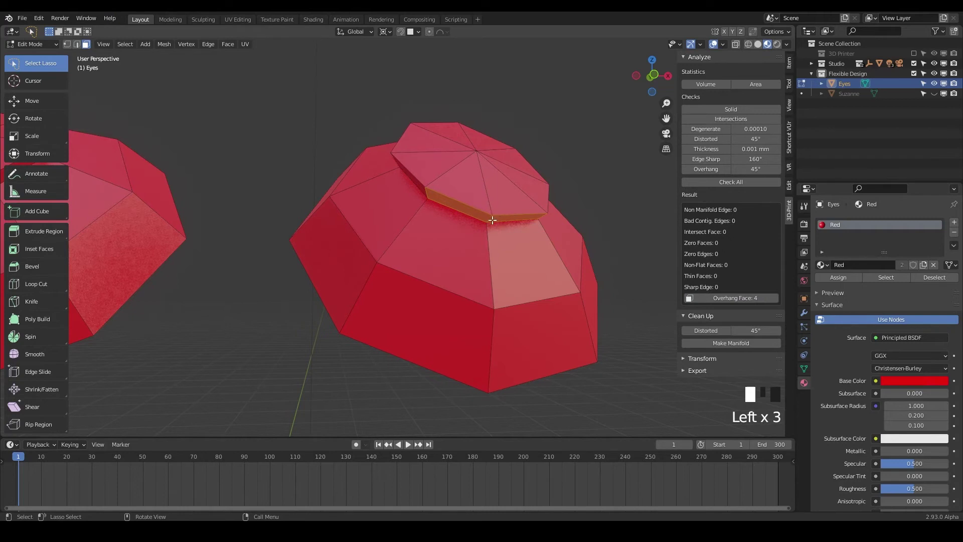
pyautogui.scroll(2, 492, 219)
pyautogui.keyDown('shift'); pyautogui.moveTo(490, 219); pyautogui.dragTo(479, 223, button='middle'); pyautogui.keyUp('shift')
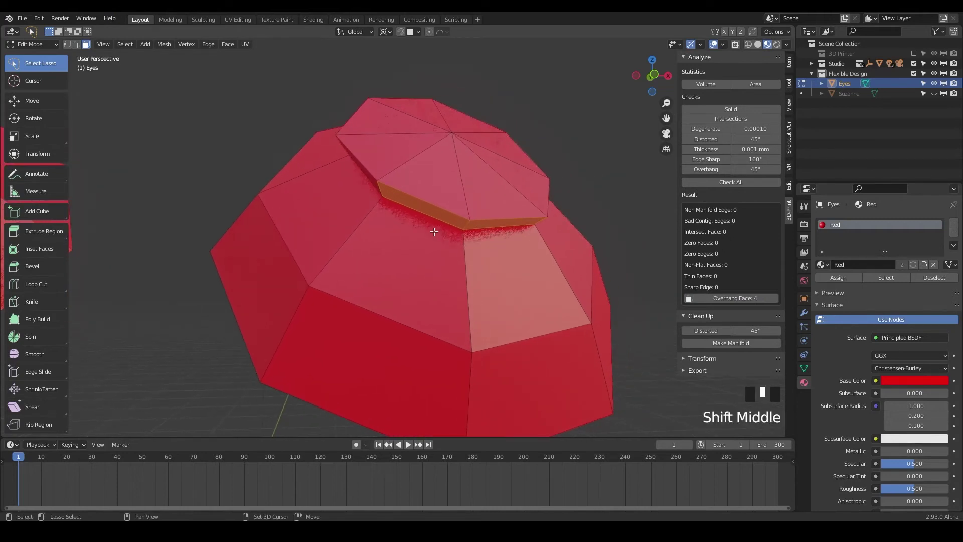
# Step: Raise a vertex under the cap 0.6343 mm along Z, then recheck; 4 overhangs remain
pyautogui.press('1')
pyautogui.click(470, 221)
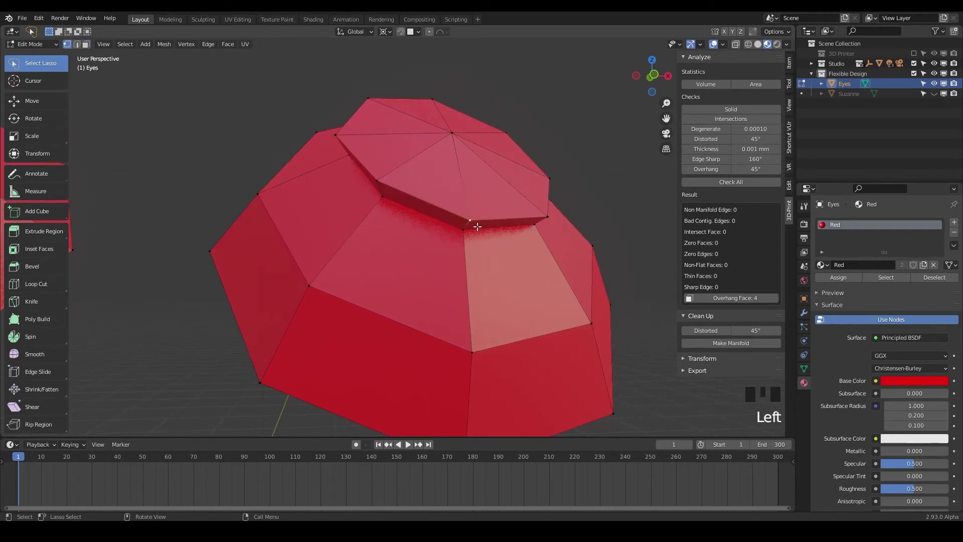
pyautogui.press('g')
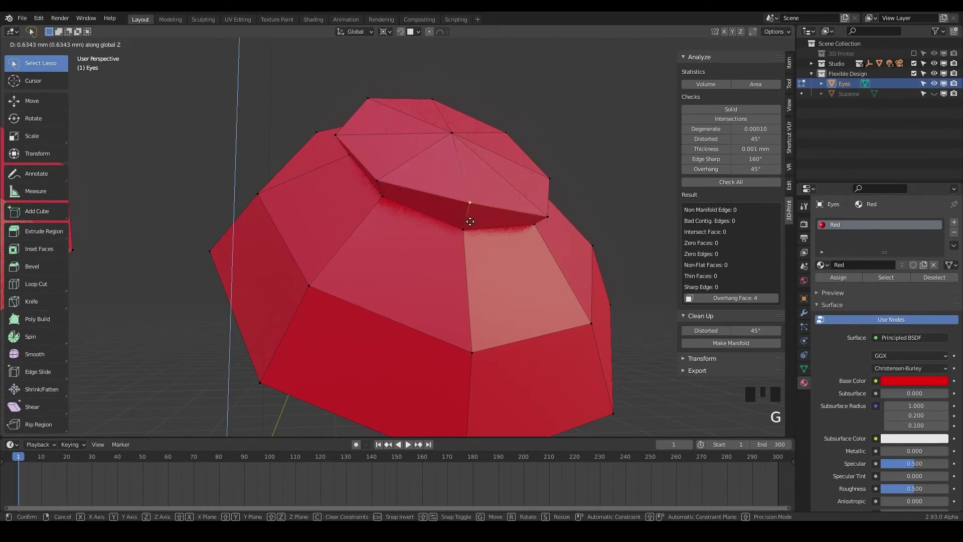
pyautogui.press('z')
pyautogui.click(465, 225)
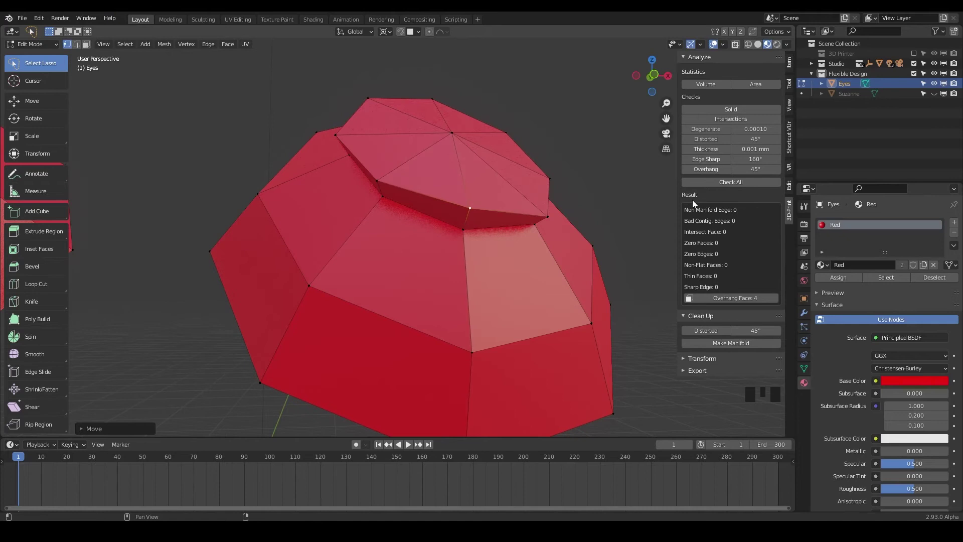
pyautogui.click(710, 181)
pyautogui.click(728, 298)
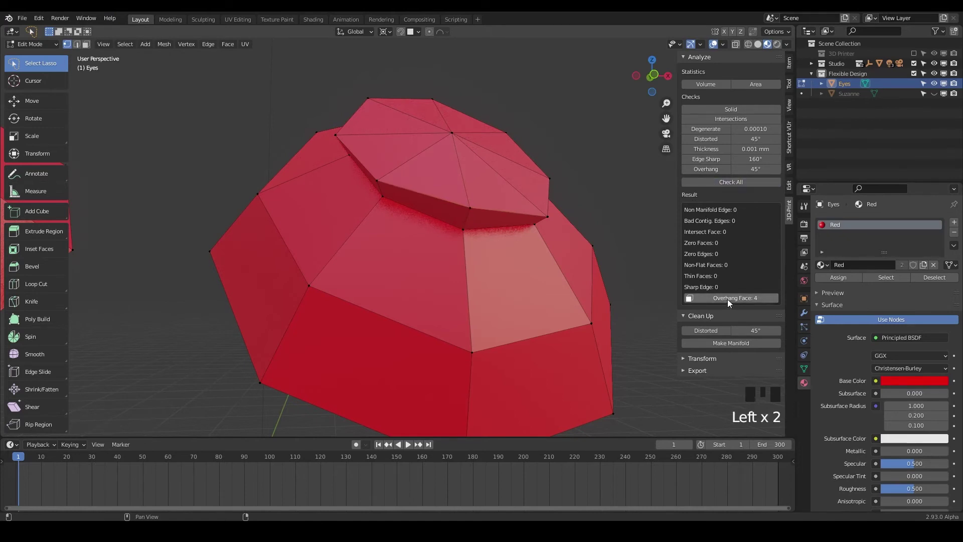
pyautogui.click(711, 298)
# Step: Slide the first eye's overhang face edges slightly down, cutting overhang faces to 2
pyautogui.moveTo(502, 280); pyautogui.dragTo(395, 258, button='middle')
pyautogui.scroll(-4, 395, 258)
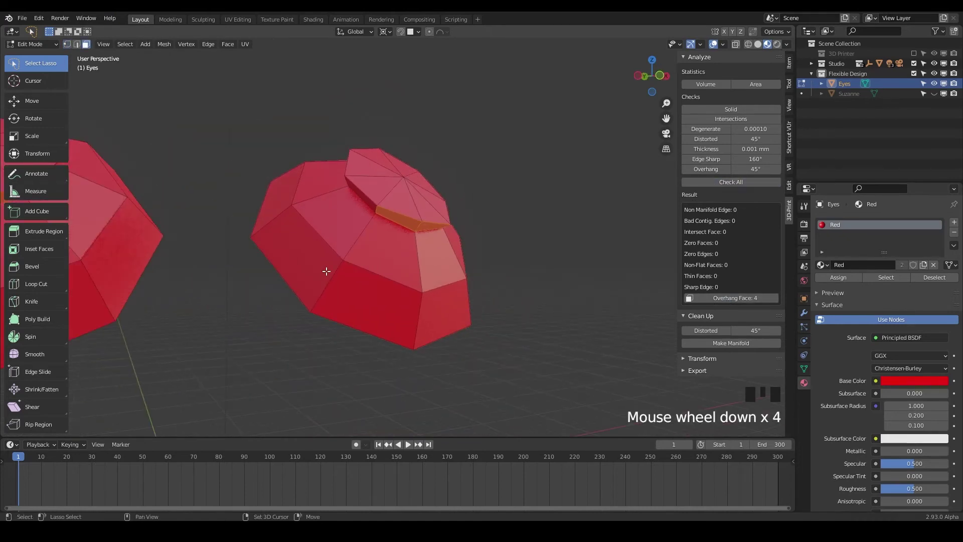
pyautogui.keyDown('shift'); pyautogui.moveTo(325, 271); pyautogui.dragTo(261, 232, button='middle'); pyautogui.keyUp('shift')
pyautogui.press('2')
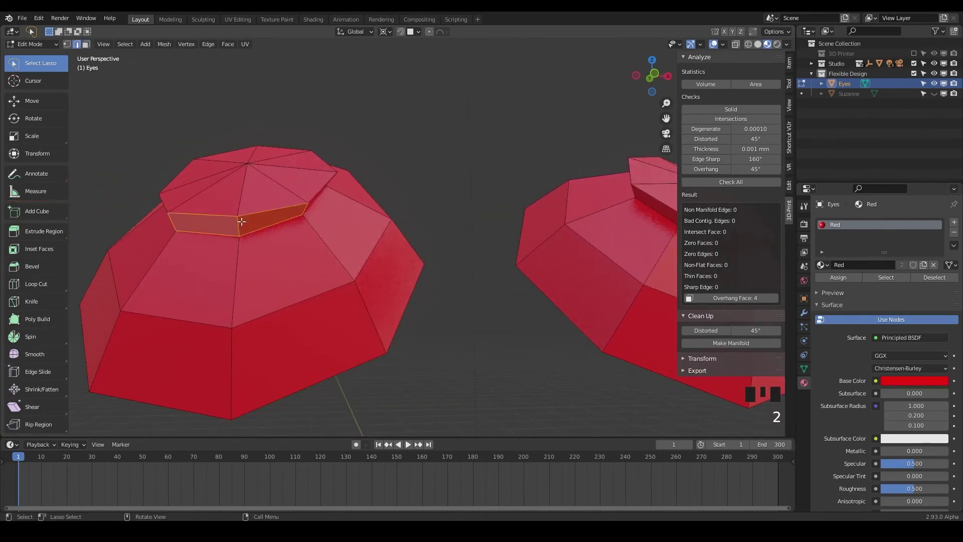
pyautogui.click(266, 228)
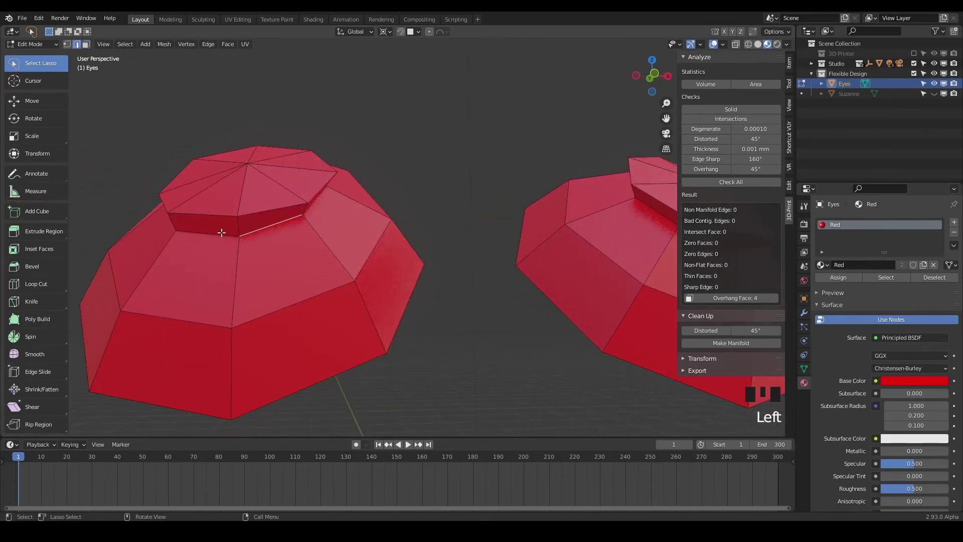
pyautogui.keyDown('shift'); pyautogui.click(224, 232); pyautogui.keyUp('shift')
pyautogui.press('g')
pyautogui.press('g')
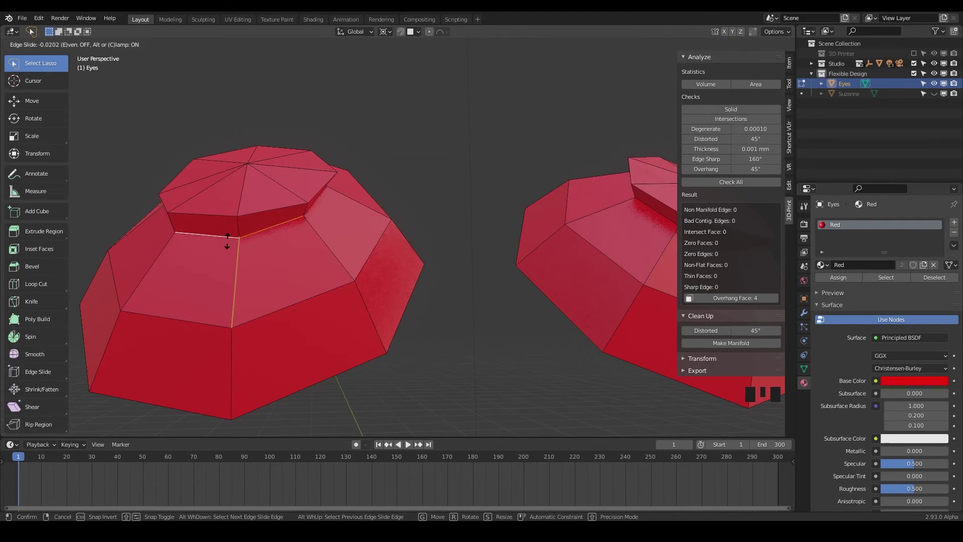
pyautogui.click(234, 246)
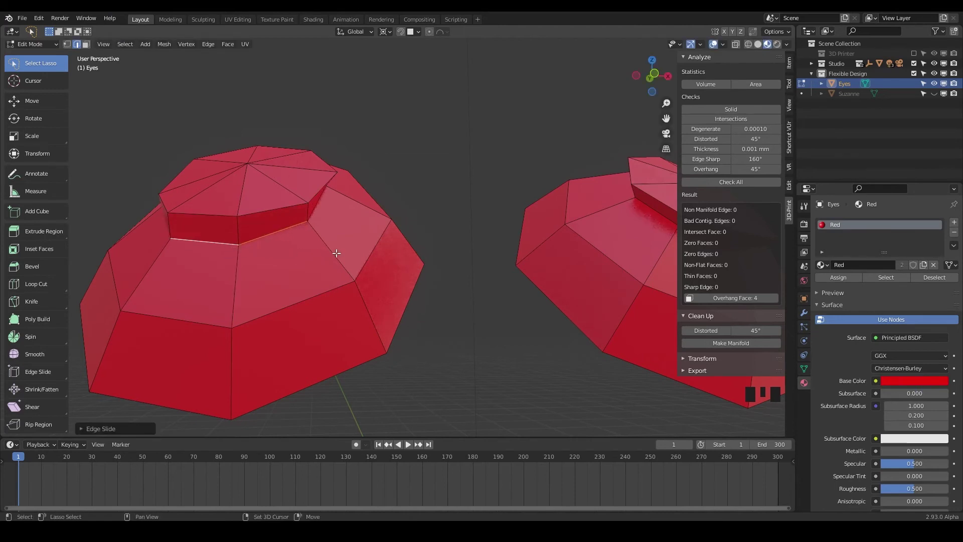
pyautogui.click(736, 179)
pyautogui.click(736, 179)
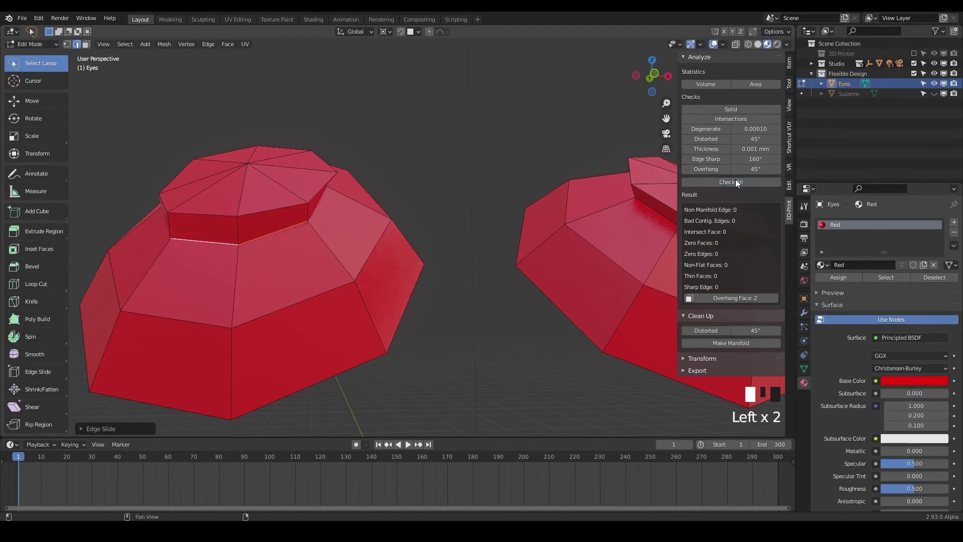
# Step: Edge-slide two rim edges on the other eye's cap, bringing overhang faces to 0
pyautogui.keyDown('shift'); pyautogui.moveTo(502, 260); pyautogui.dragTo(351, 251, button='middle'); pyautogui.keyUp('shift')
pyautogui.keyDown('shift'); pyautogui.moveTo(592, 223); pyautogui.dragTo(524, 222, button='middle'); pyautogui.keyUp('shift')
pyautogui.click(529, 212)
pyautogui.keyDown('shift'); pyautogui.click(555, 217); pyautogui.keyUp('shift')
pyautogui.press('g')
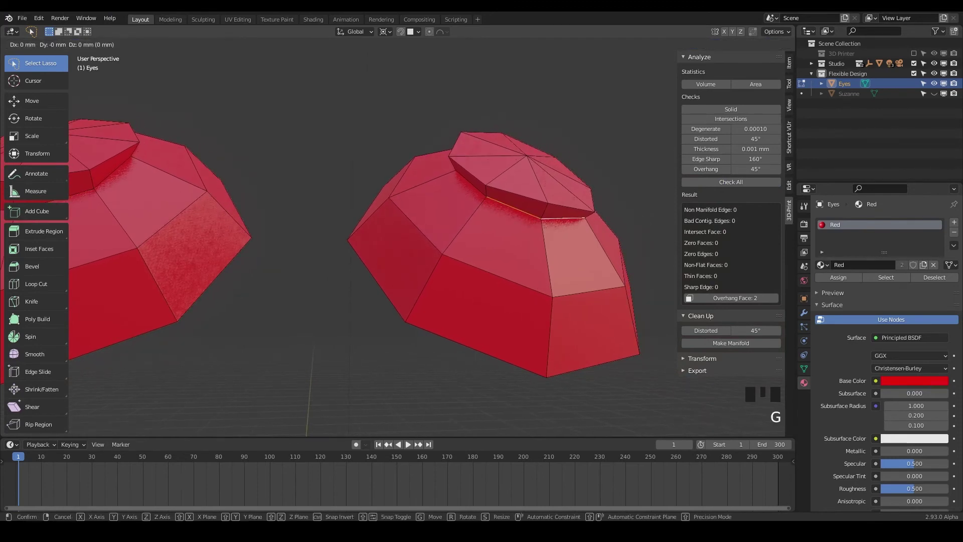
pyautogui.press('g')
pyautogui.click(556, 222)
pyautogui.click(719, 183)
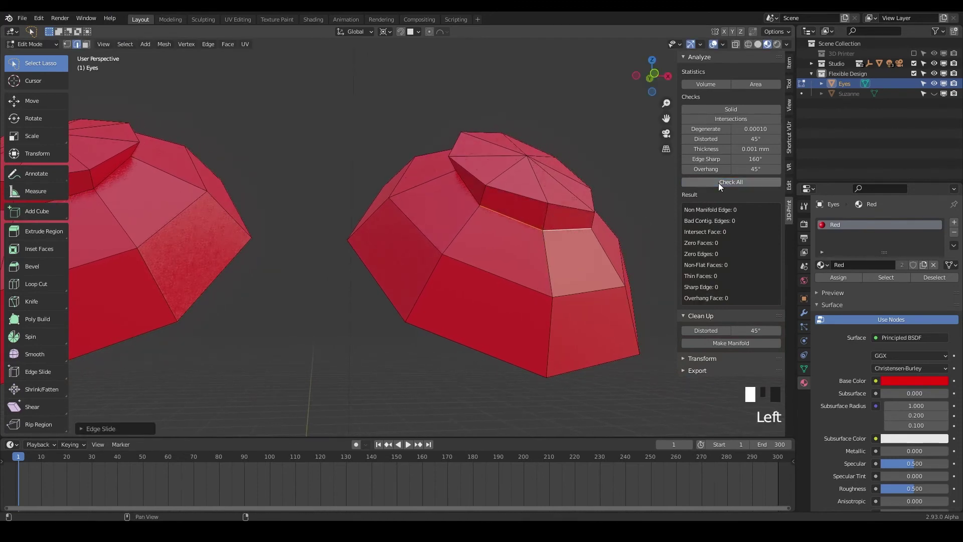
pyautogui.keyDown('shift'); pyautogui.moveTo(415, 273); pyautogui.dragTo(401, 246, button='middle'); pyautogui.keyUp('shift')
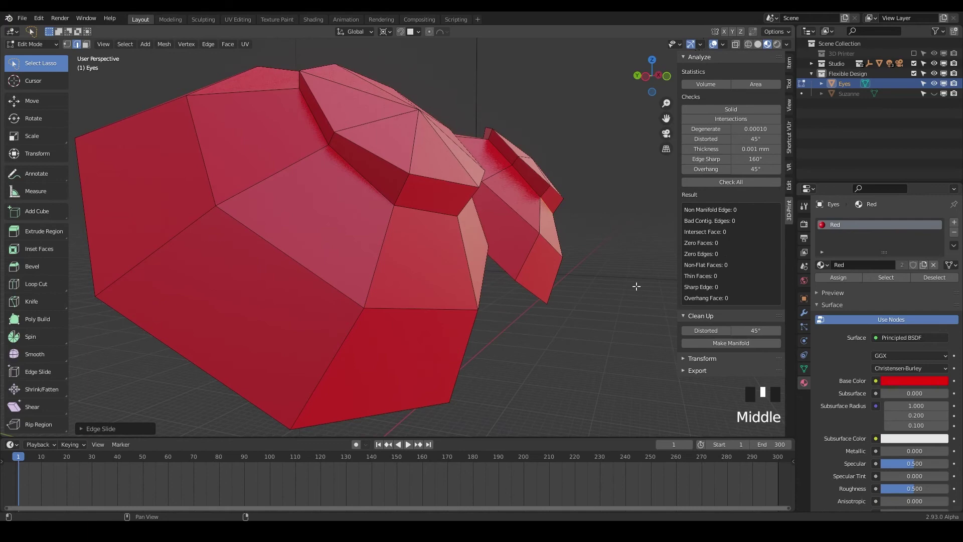
pyautogui.moveTo(636, 284); pyautogui.dragTo(450, 272, button='middle')
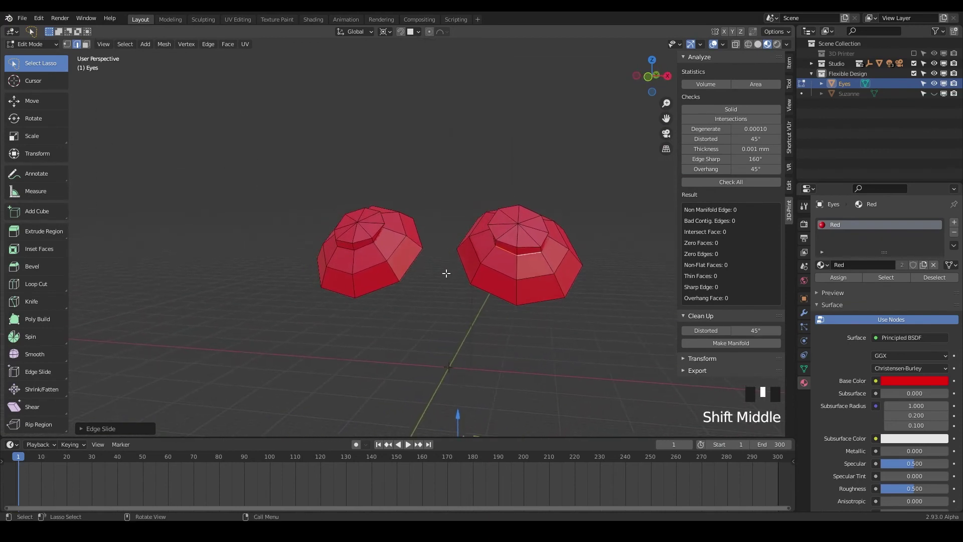
# Step: Unhide the Suzanne head and switch editing to it, viewing the whole head
pyautogui.click(933, 93)
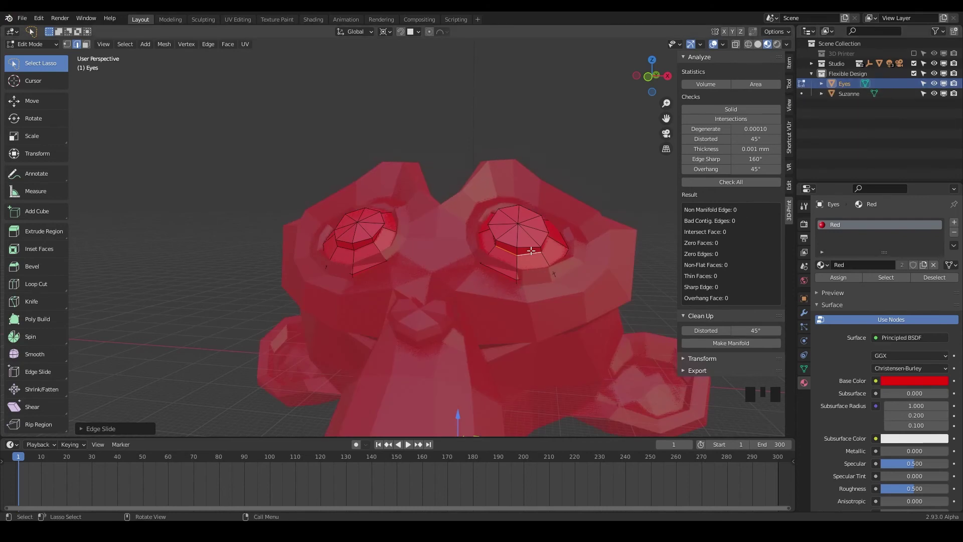
pyautogui.click(801, 93)
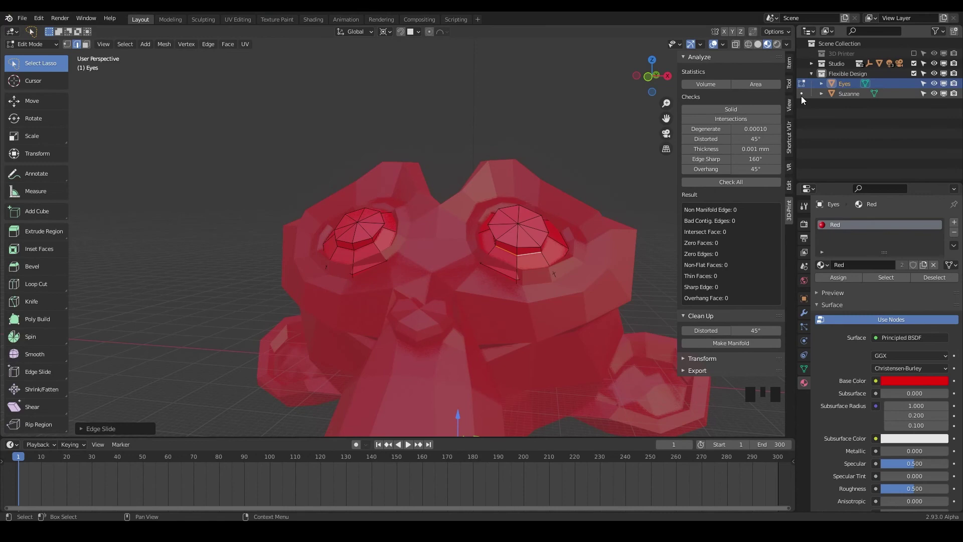
pyautogui.moveTo(546, 234); pyautogui.dragTo(381, 206, button='middle')
pyautogui.scroll(-3, 431, 223)
# Step: Switch Edit Mode between Suzanne and Eyes, ending with the Eyes mesh in Edit Mode
pyautogui.press('Tab')
pyautogui.click(802, 84)
pyautogui.click(803, 95)
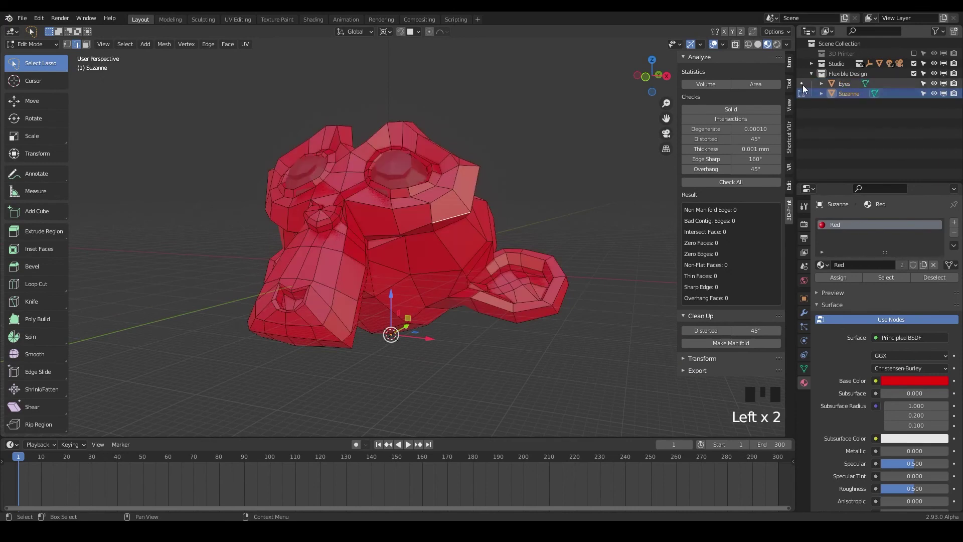
pyautogui.click(803, 86)
pyautogui.click(802, 94)
pyautogui.click(802, 84)
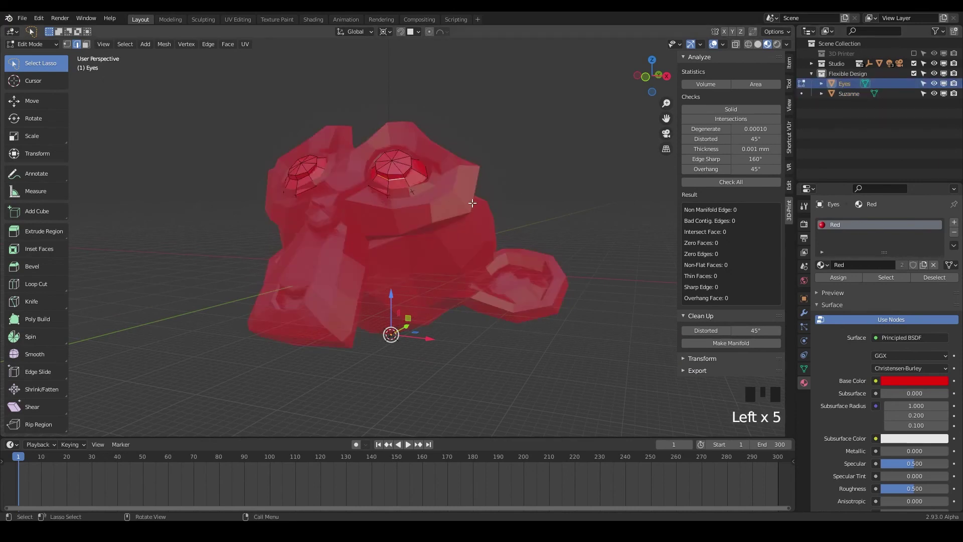
pyautogui.moveTo(424, 232); pyautogui.dragTo(399, 196, button='middle')
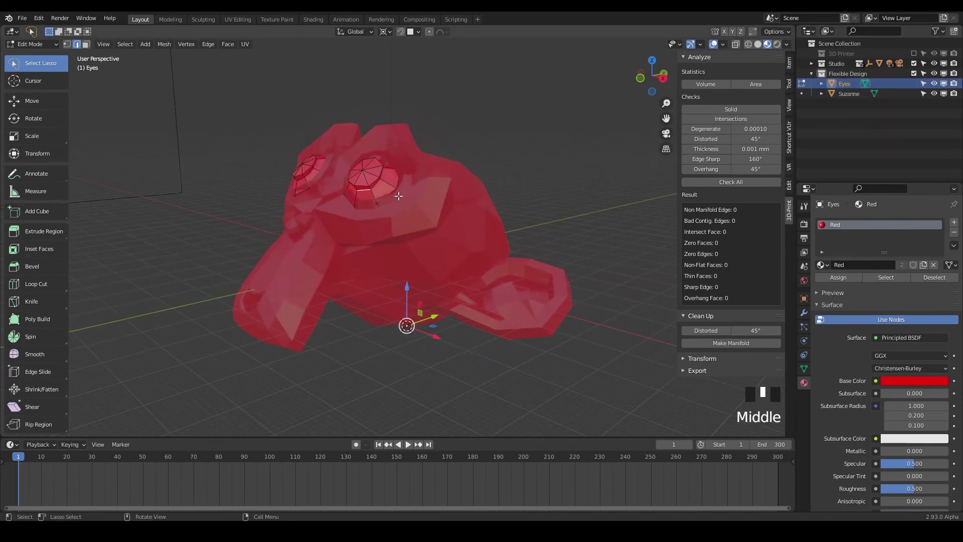